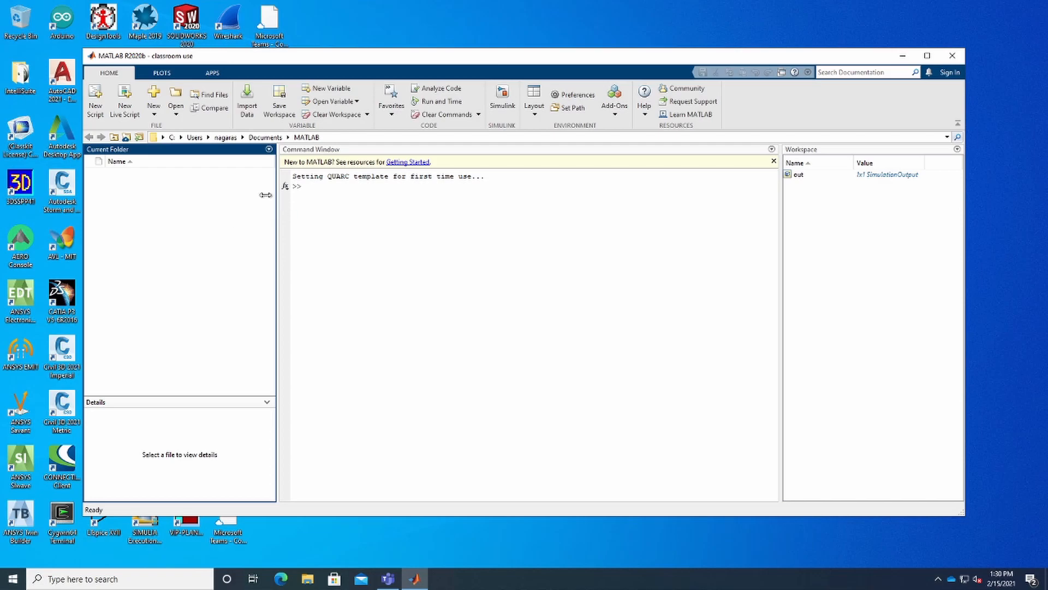
- Create a new blank Simulink model and maximize its window
click(497, 109)
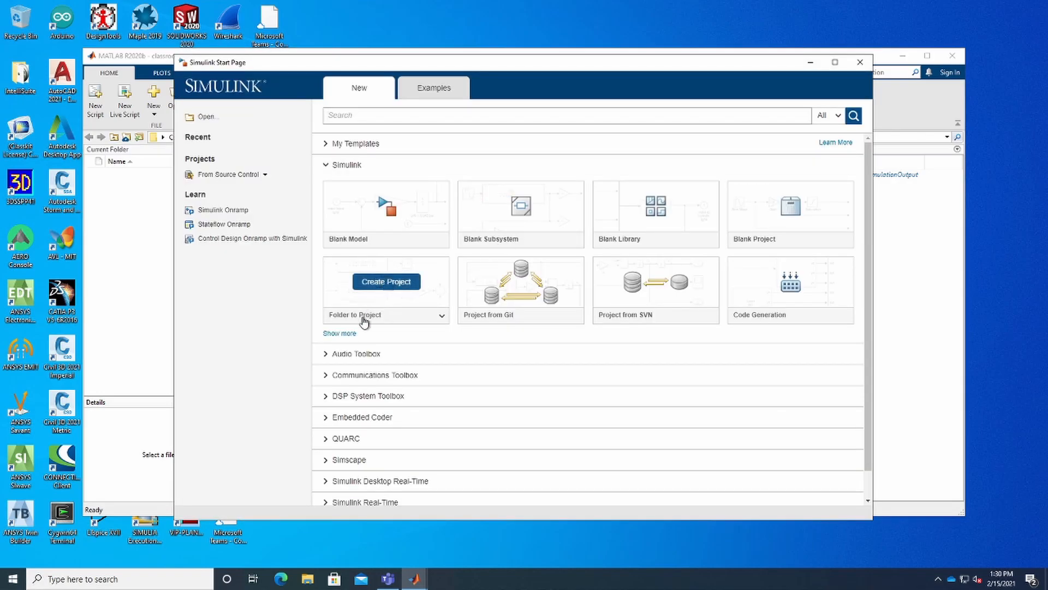
click(359, 226)
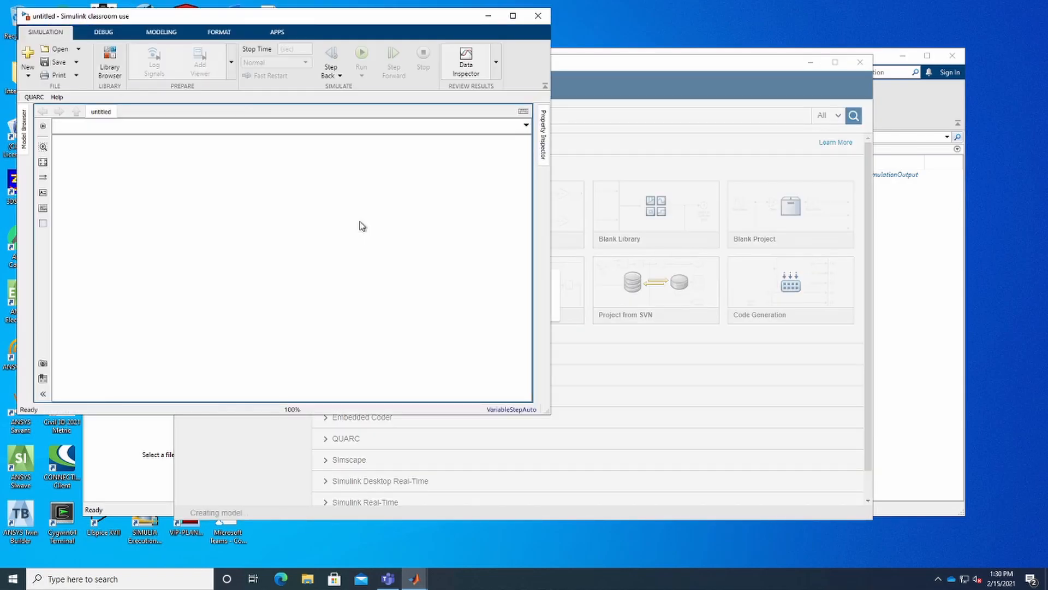
click(513, 19)
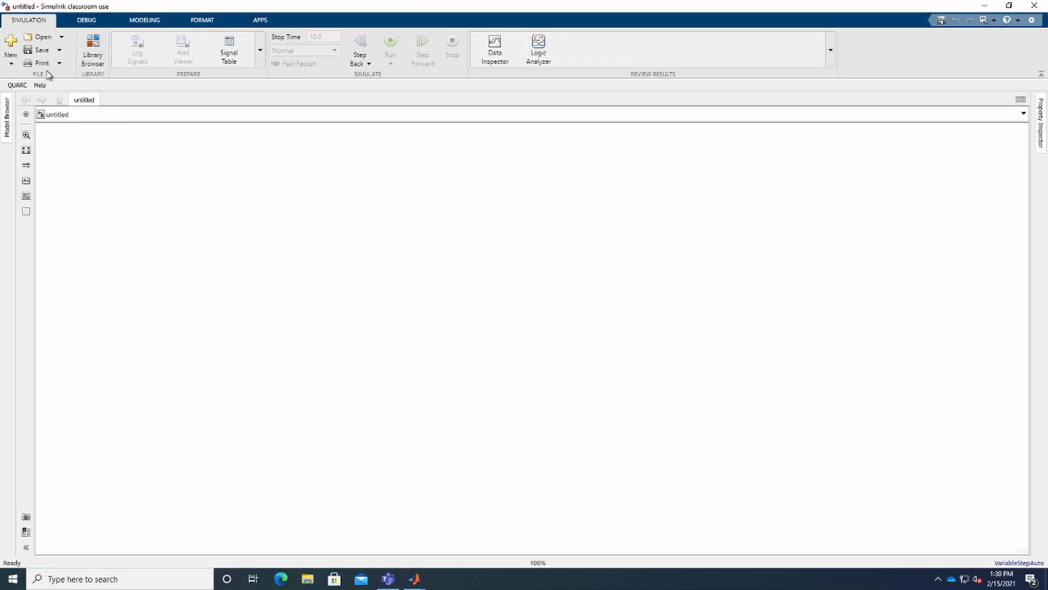
- Open the Library Browser and add a Constant block from Commonly Used Blocks to the model
click(92, 55)
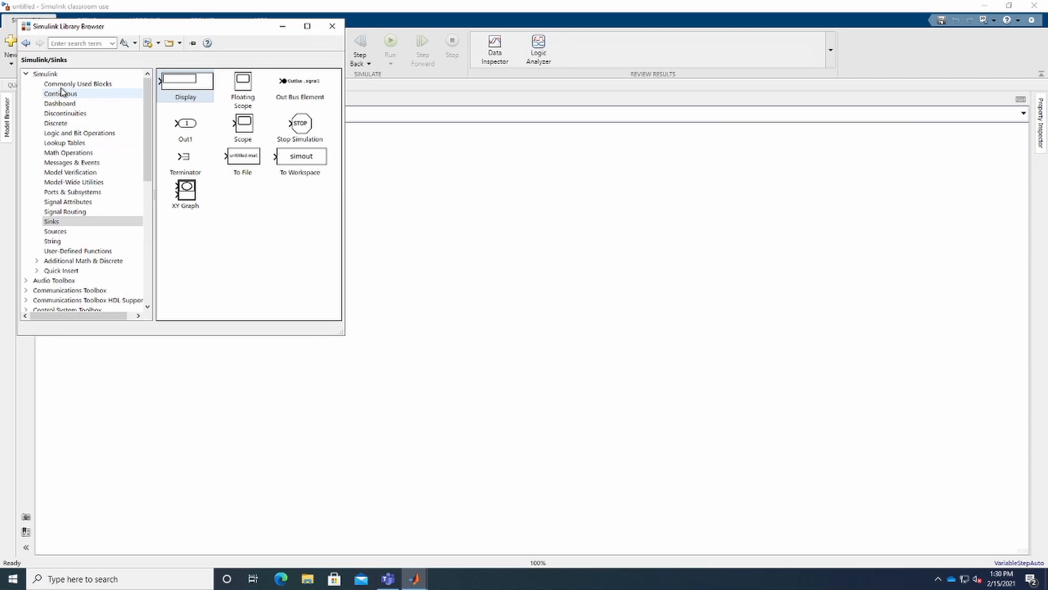
click(61, 85)
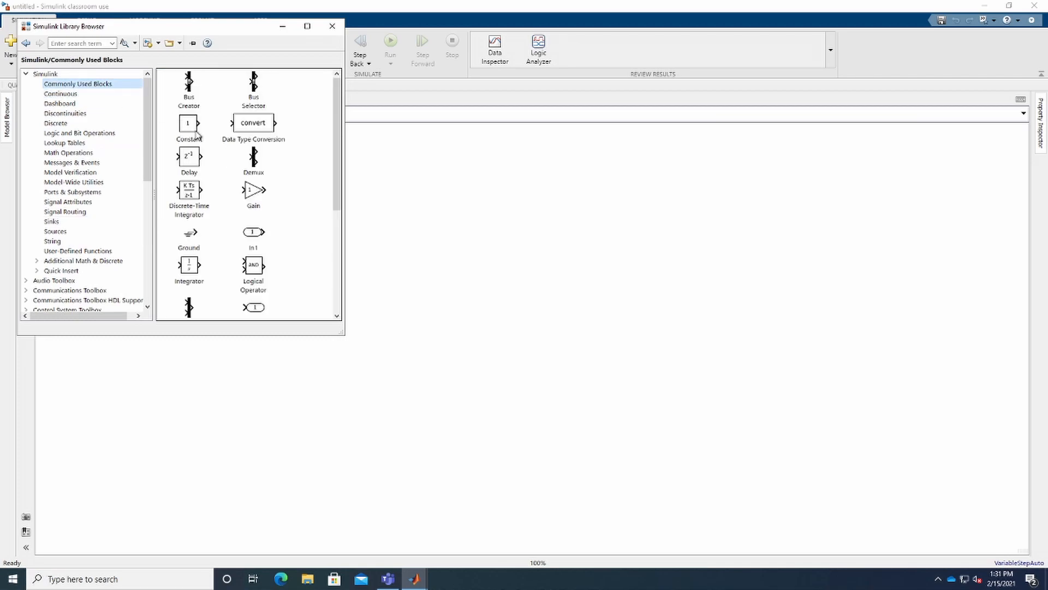
drag(192, 129, 395, 205)
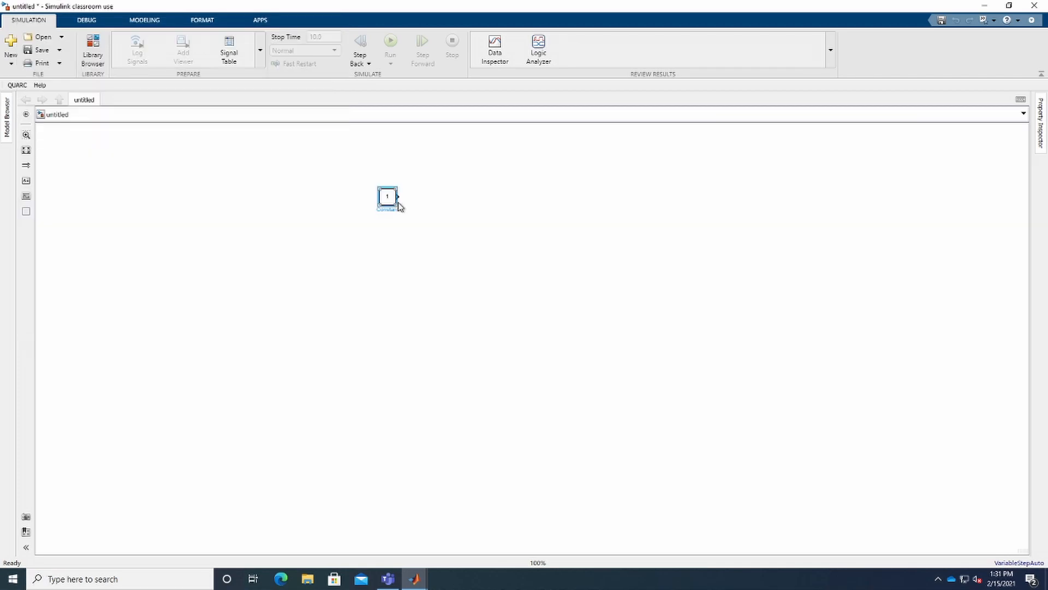
click(341, 235)
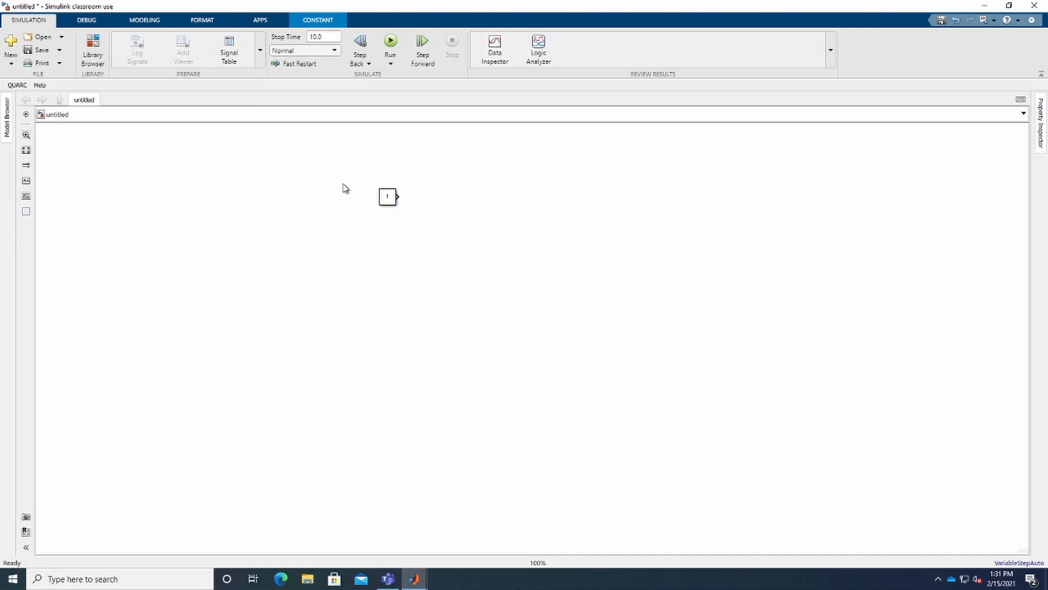
- Show block names in the model by turning off Hide Automatic Block Names for the Constant block
click(201, 22)
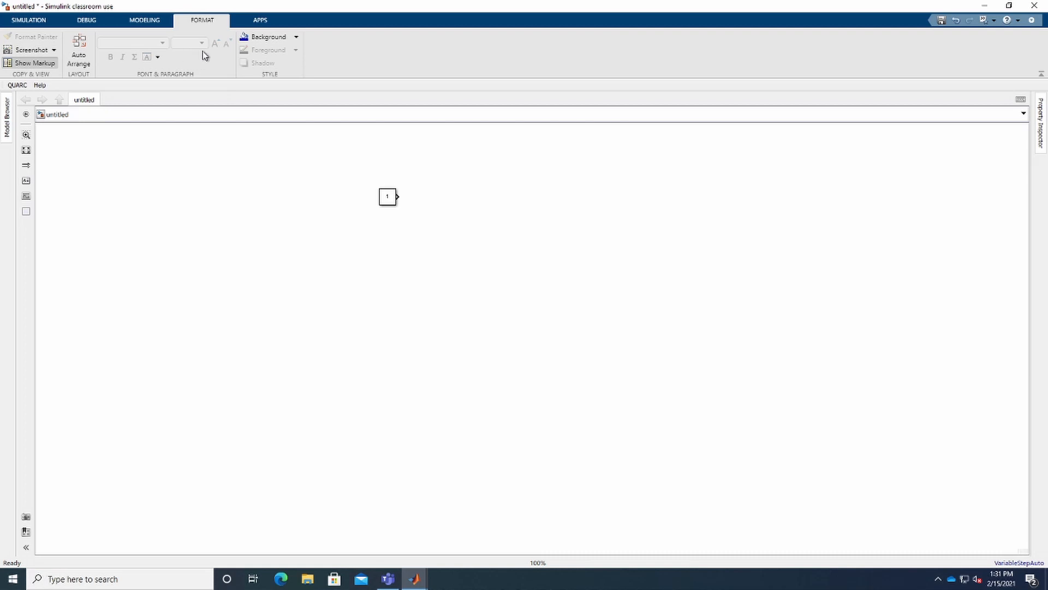
click(152, 21)
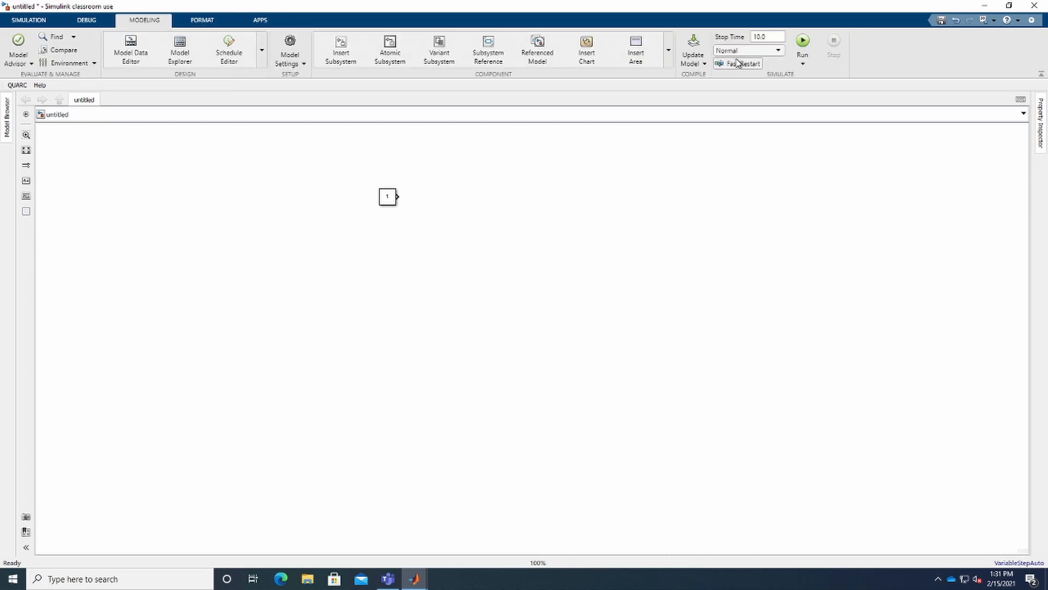
click(386, 198)
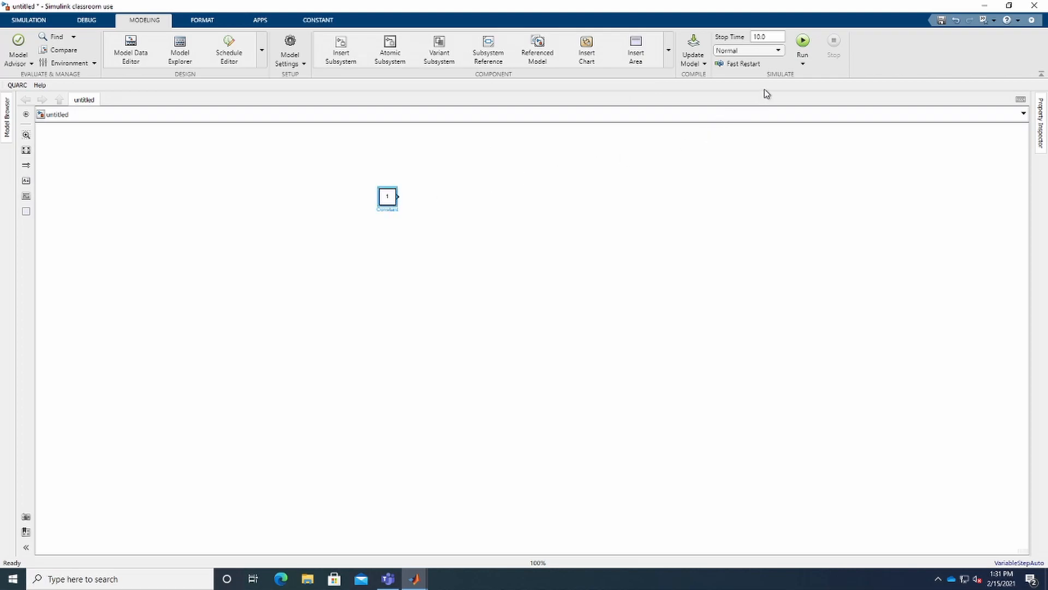
click(203, 25)
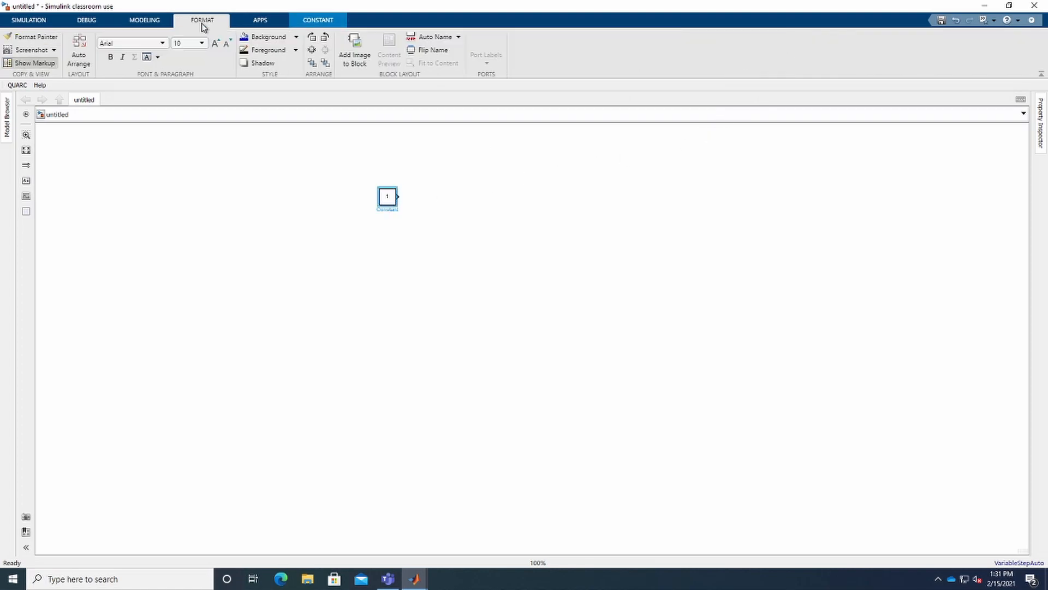
click(452, 42)
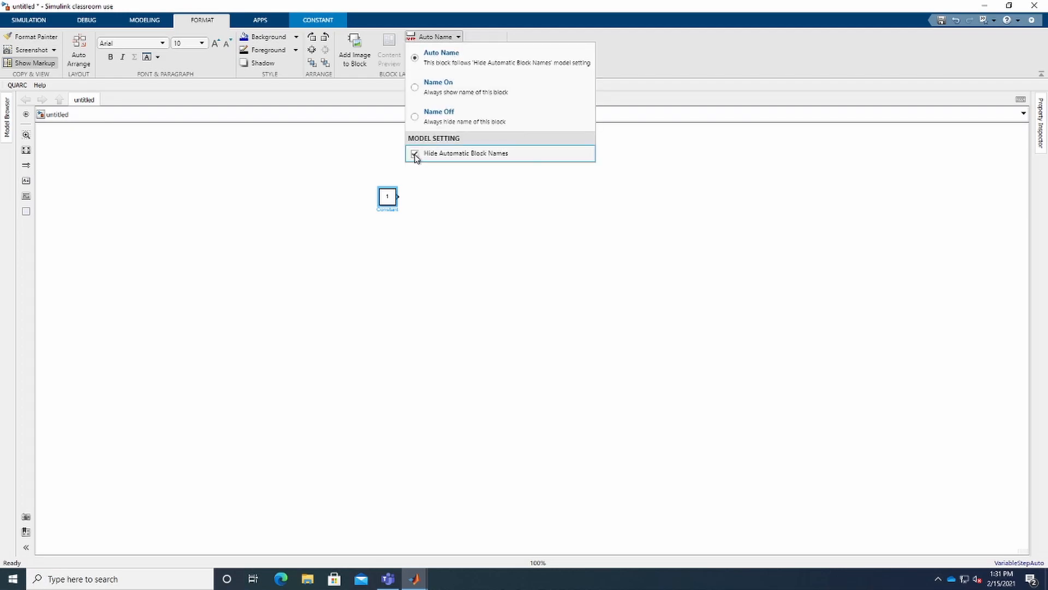
click(414, 154)
click(413, 195)
click(413, 213)
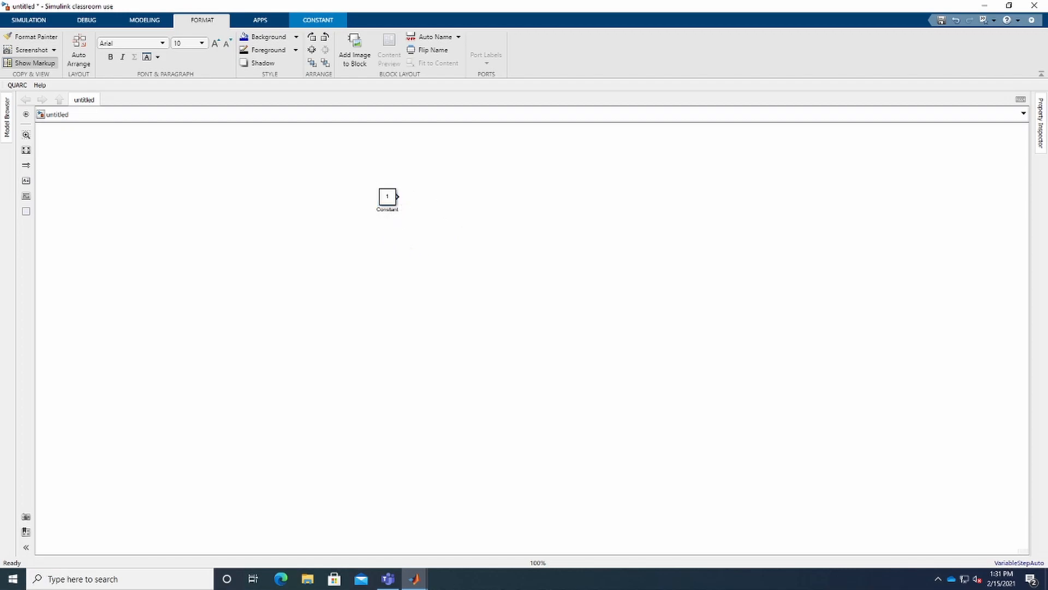
- Restore the model window beside the Library Browser and move the Constant block toward the left
click(1008, 6)
drag(338, 22, 635, 51)
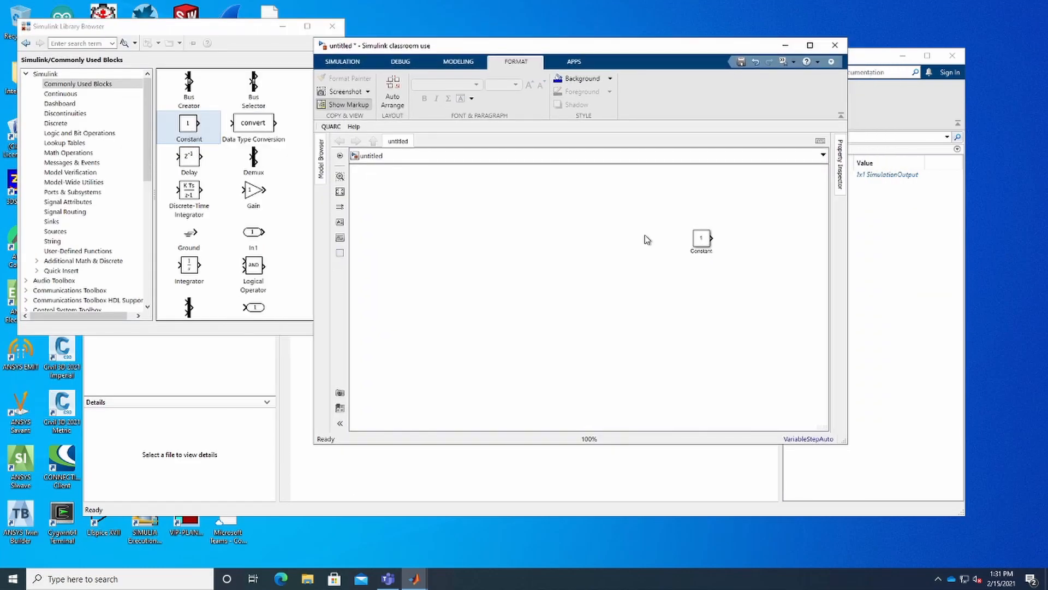
drag(701, 238, 422, 230)
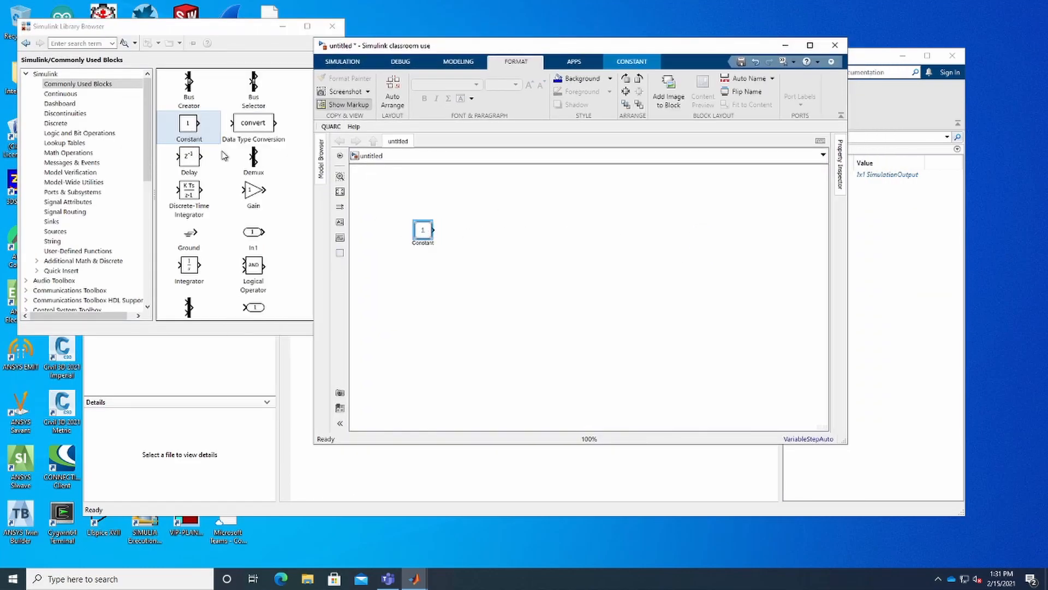
- Add two more Constant blocks, one below the first and one to its lower left
drag(202, 129, 436, 336)
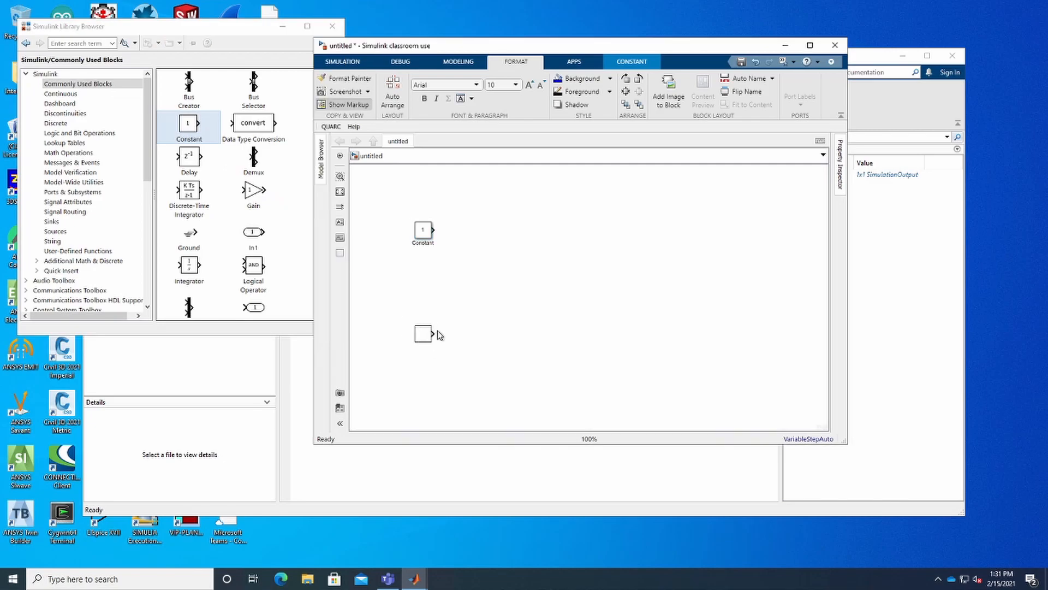
click(481, 348)
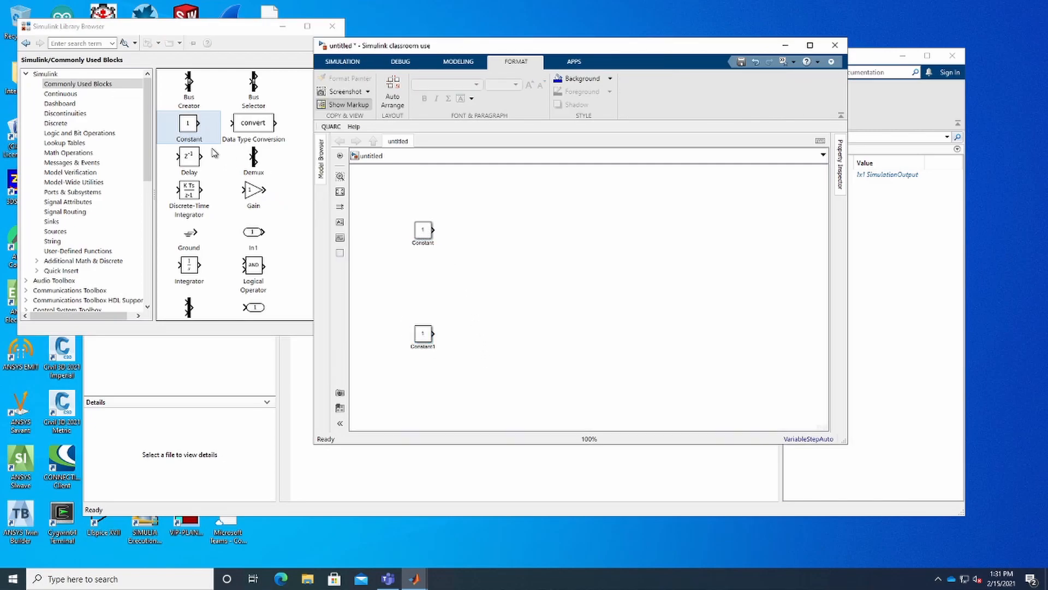
drag(196, 131, 380, 286)
drag(430, 236, 424, 236)
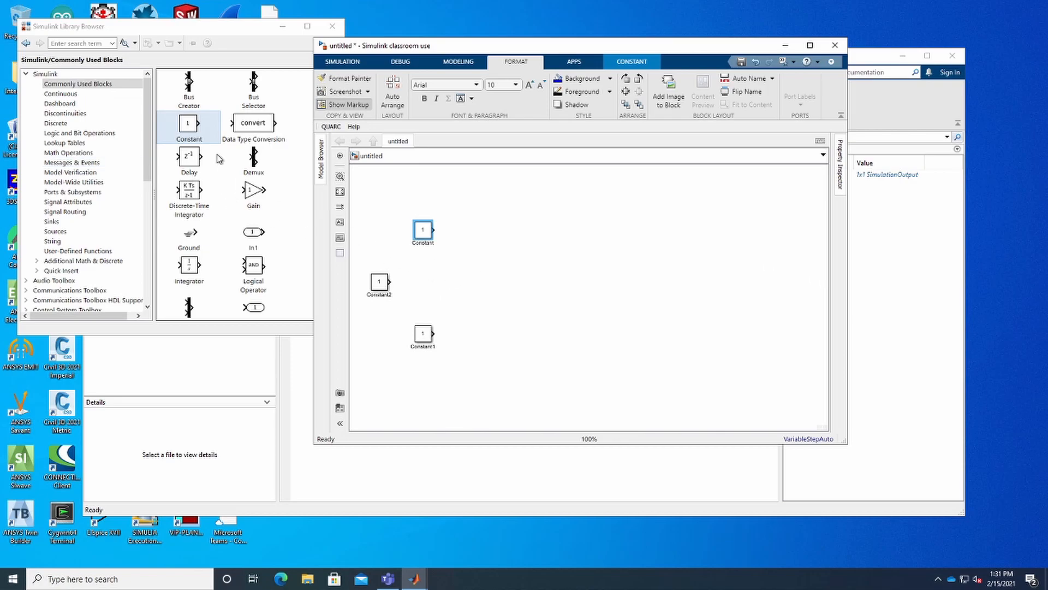
- Add a Switch block from the Signal Routing library to the right of the constants
click(79, 202)
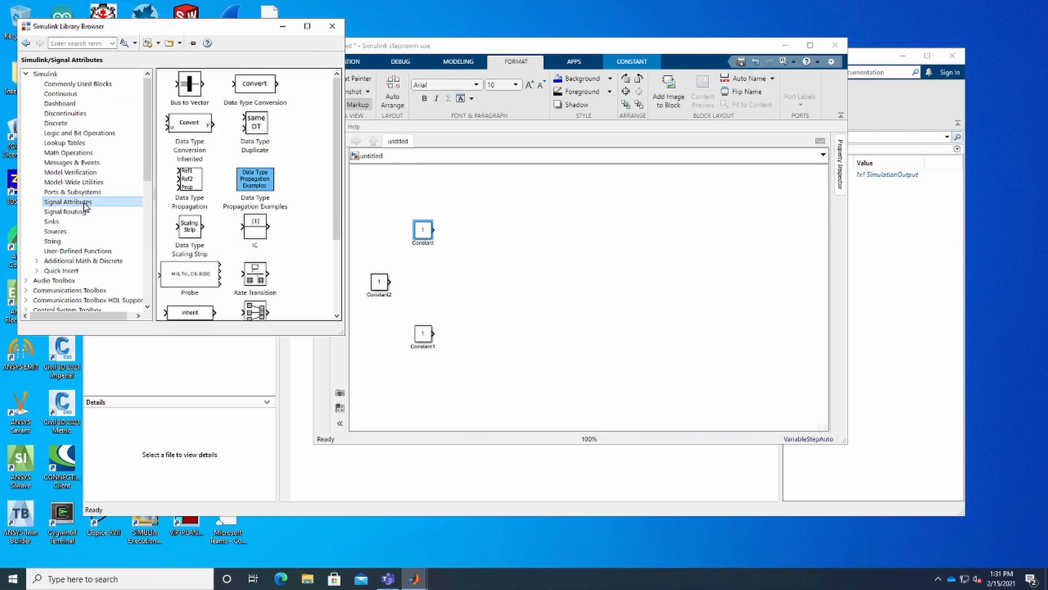
click(82, 213)
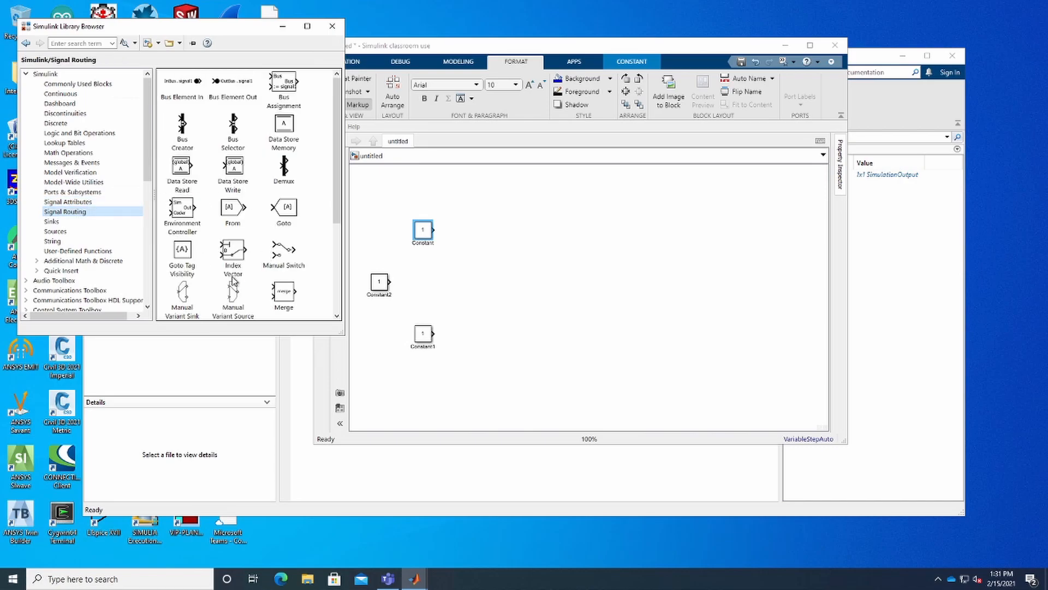
click(271, 203)
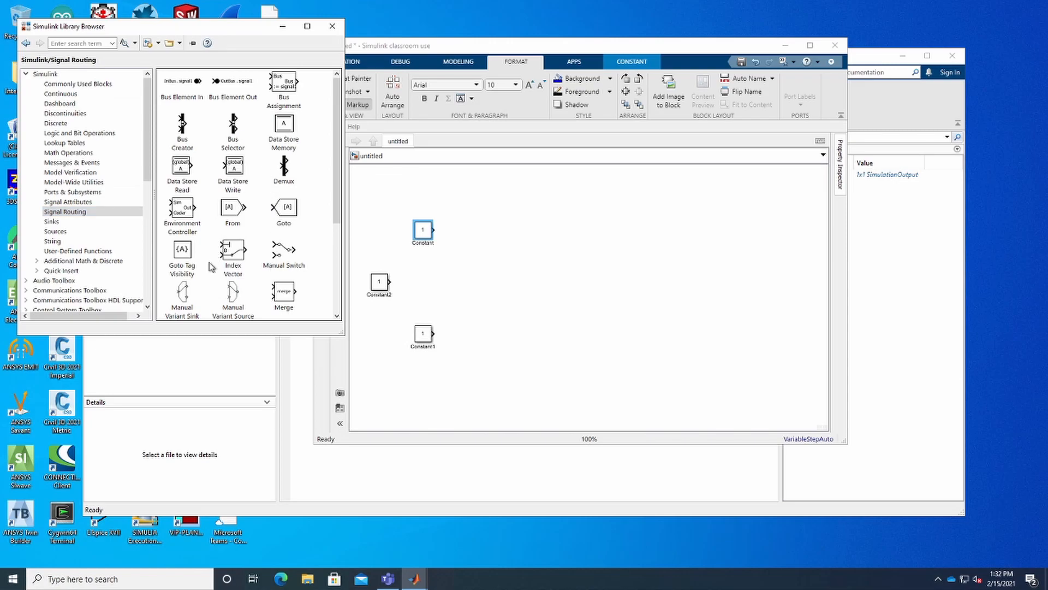
scroll(209, 265, down, 1)
scroll(209, 266, down, 2)
click(87, 211)
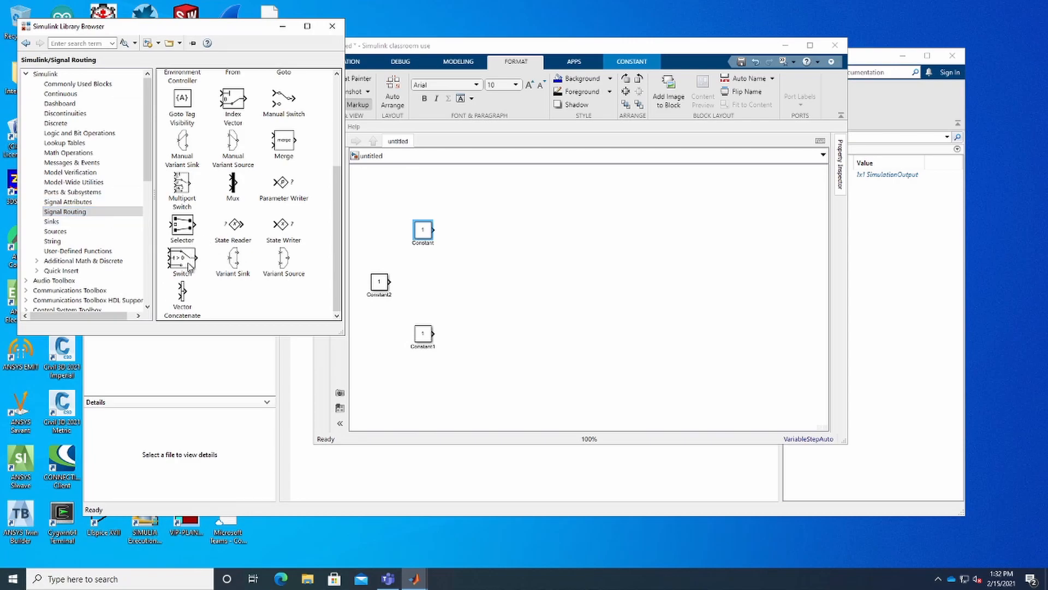
drag(188, 265, 550, 290)
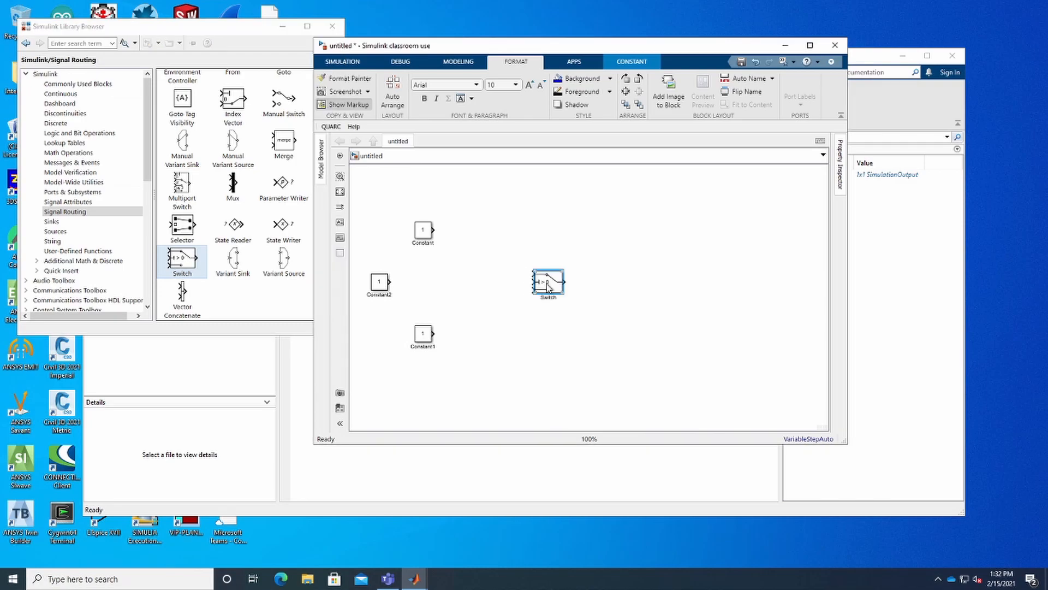
click(533, 335)
- Add a Display block from the Sinks library to the right of the Switch
click(57, 221)
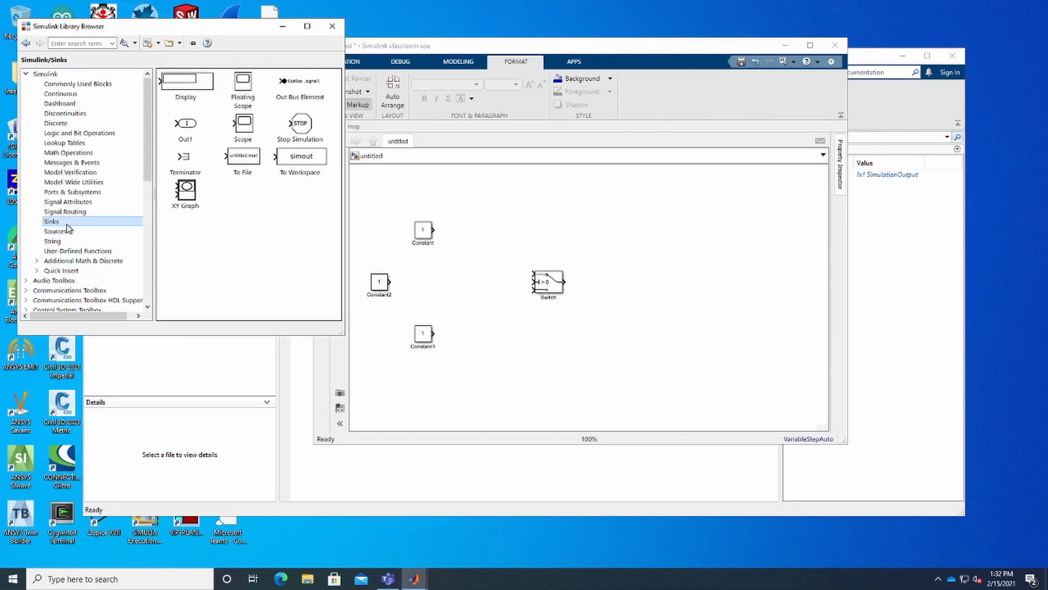
drag(193, 86, 694, 284)
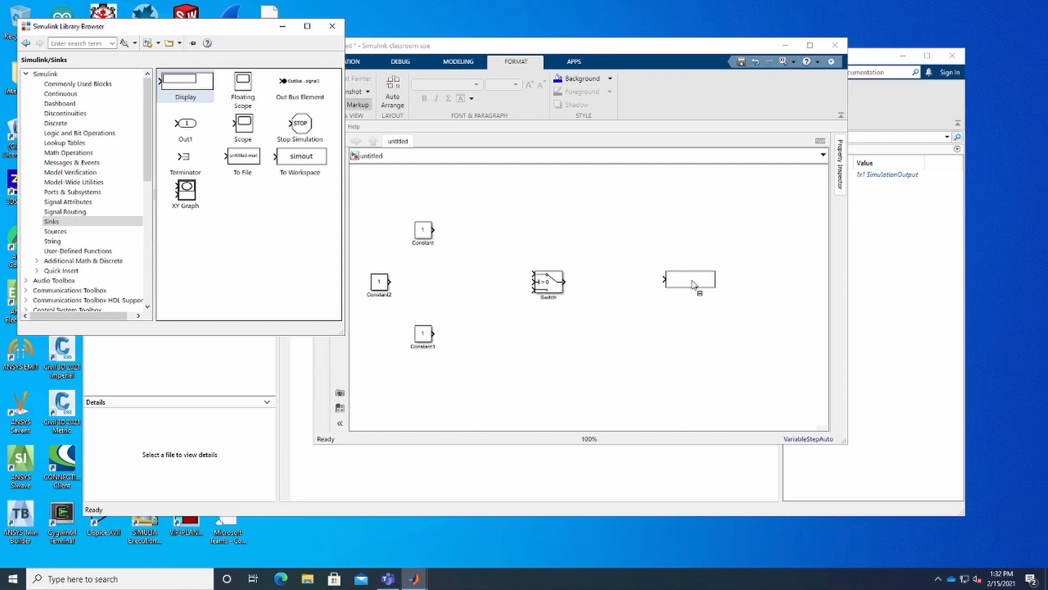
- Connect the three Constant blocks to the Switch inputs and the Switch output to the Display
mouse_move(434, 230)
mouse_down()
mouse_move(456, 229)
mouse_move(532, 274)
mouse_up()
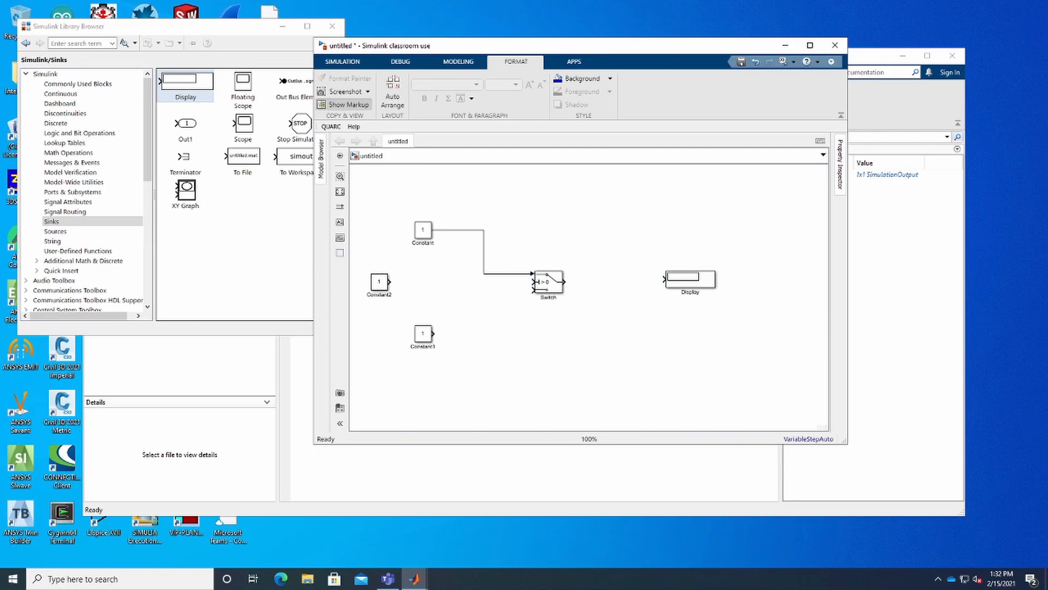
drag(464, 288, 533, 282)
drag(434, 333, 663, 280)
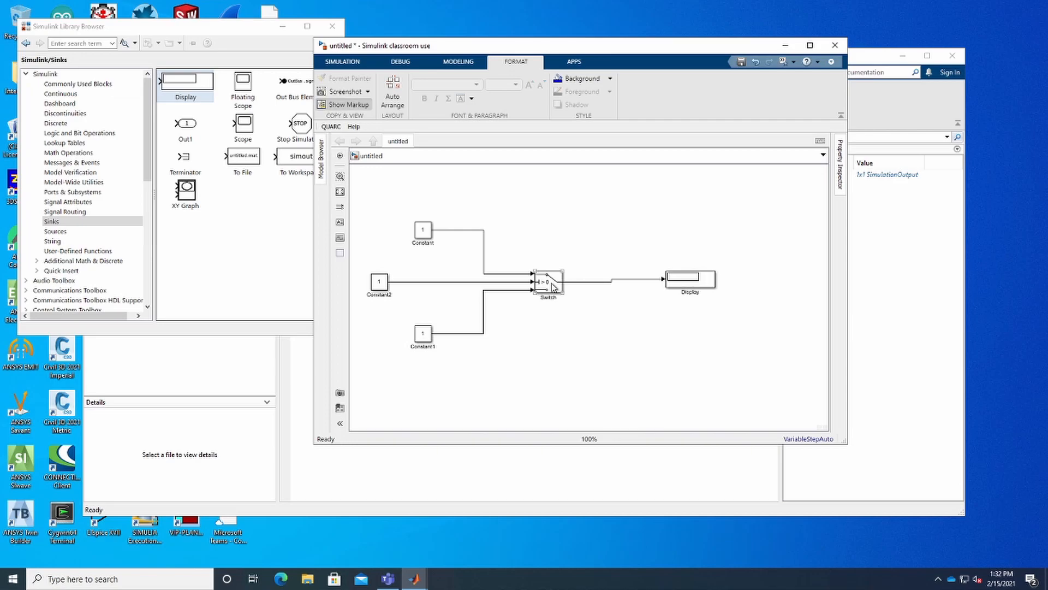
click(380, 291)
- Set the Switch threshold to 2.5 with criterion u2 >= Threshold, then enlarge the Switch block
double_click(553, 288)
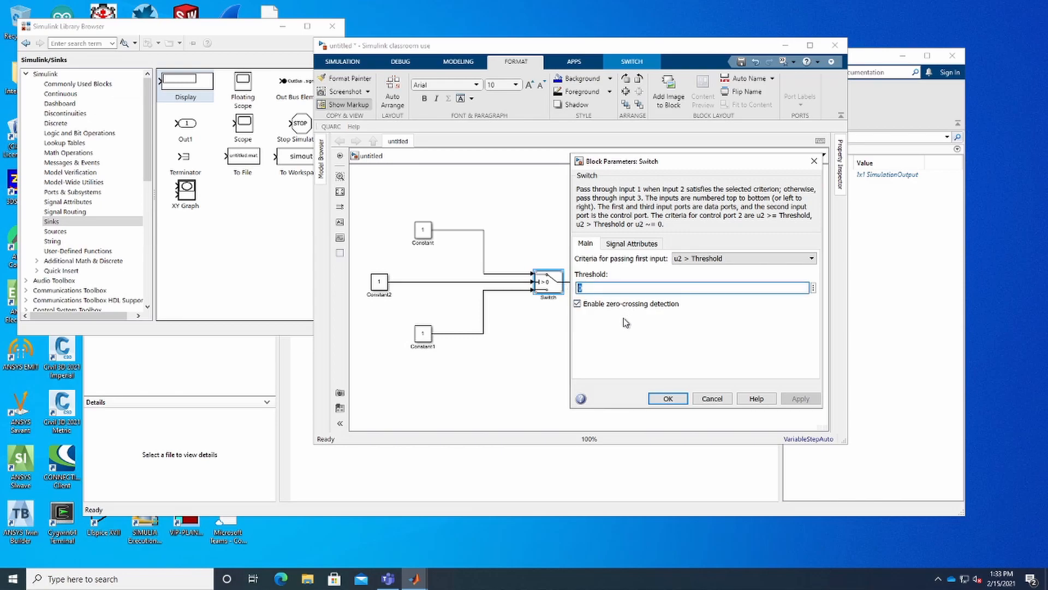
text(2.5)
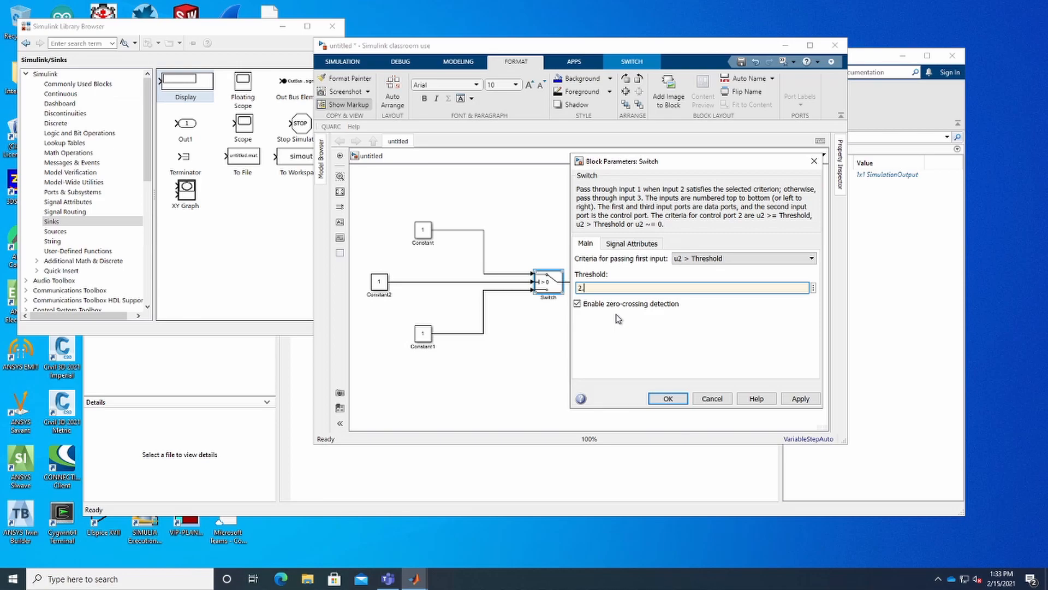
click(770, 259)
click(766, 268)
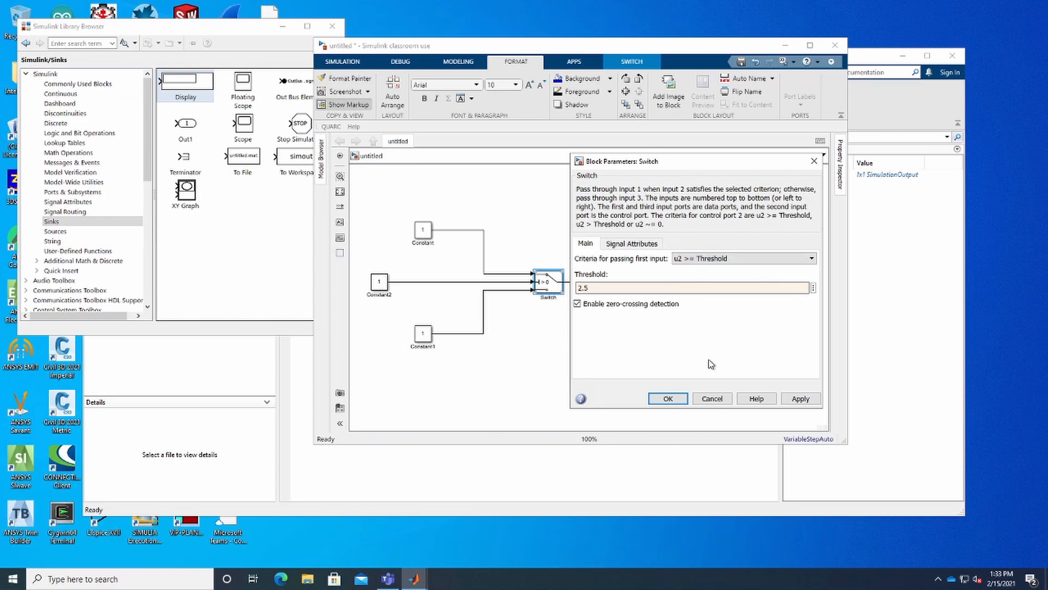
click(670, 395)
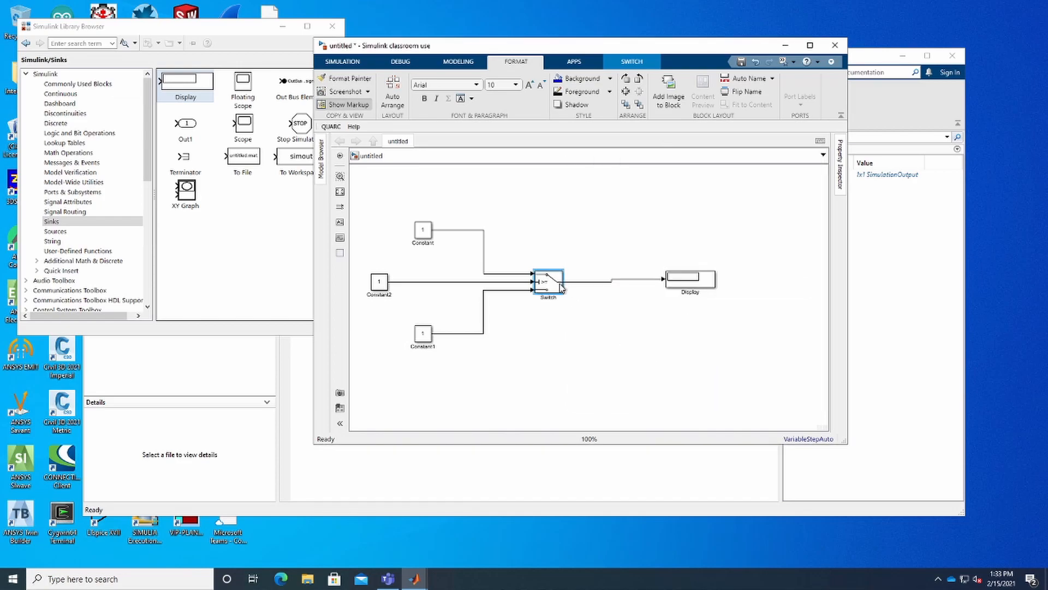
drag(563, 296, 587, 303)
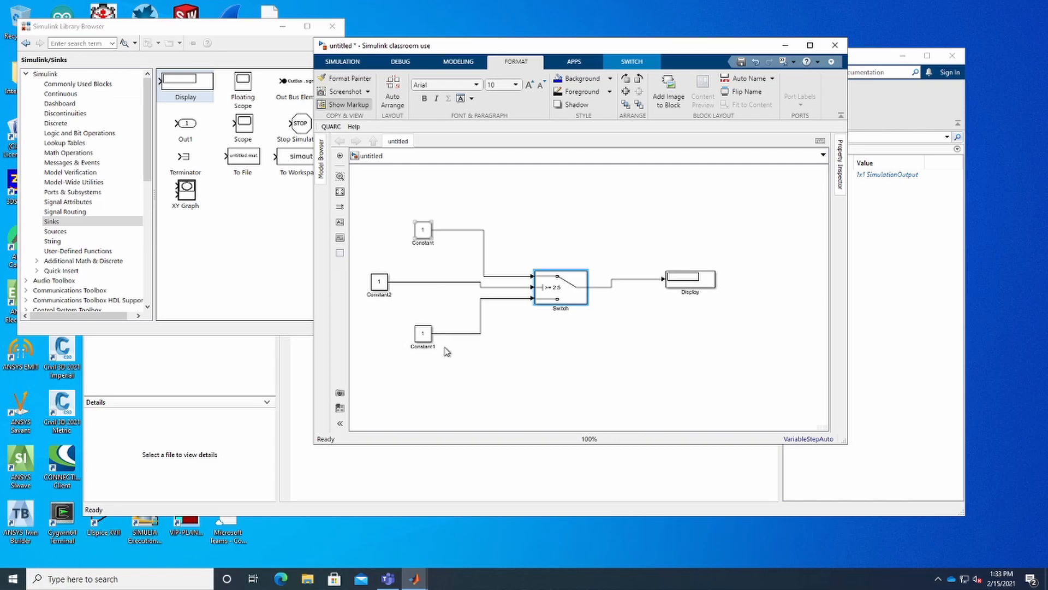
- Set the bottom Constant1 block's value to 0
double_click(425, 334)
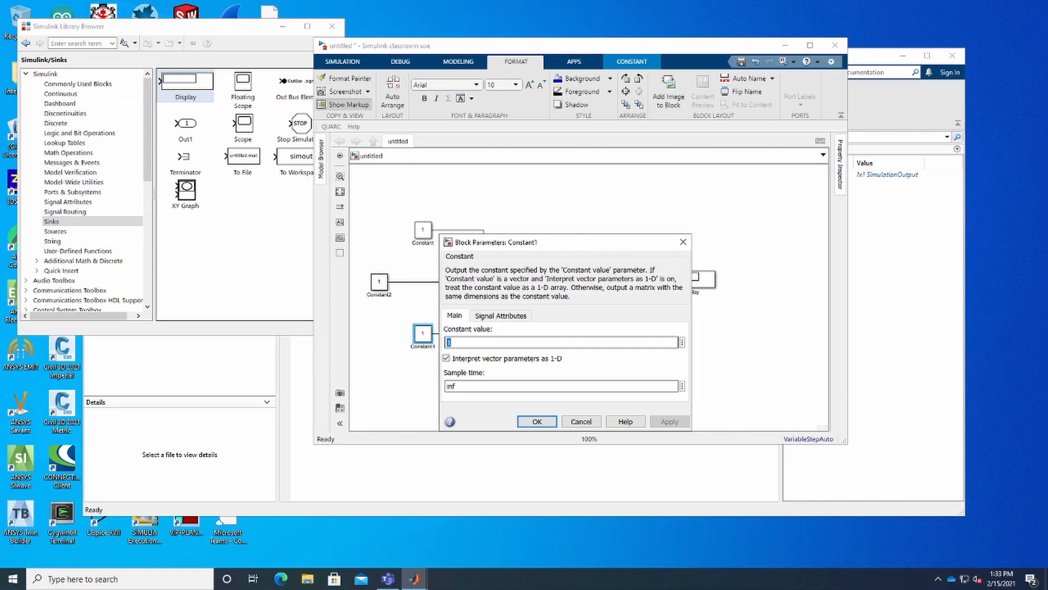
text(0)
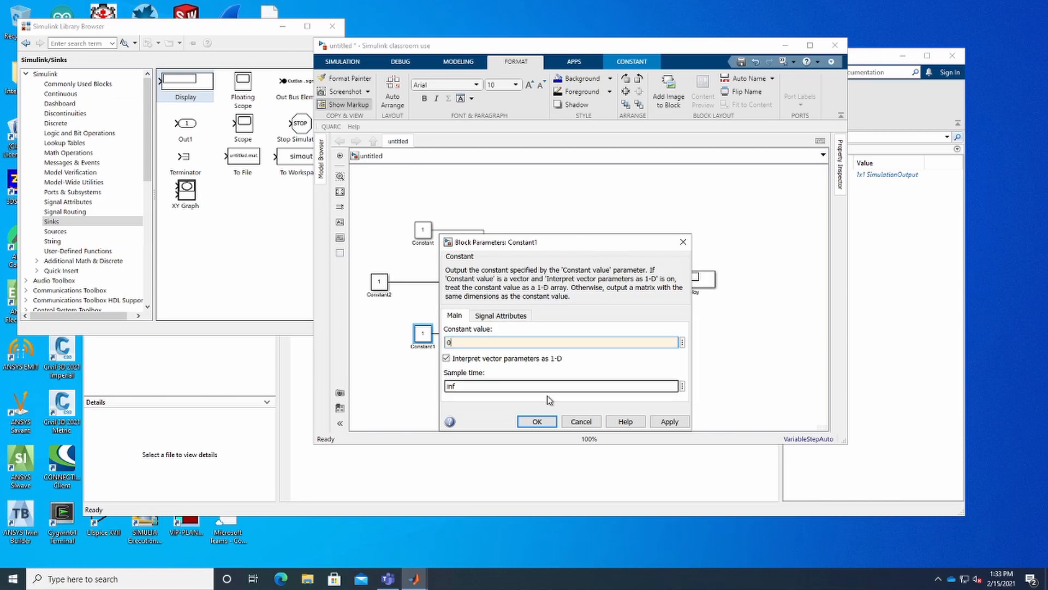
click(540, 421)
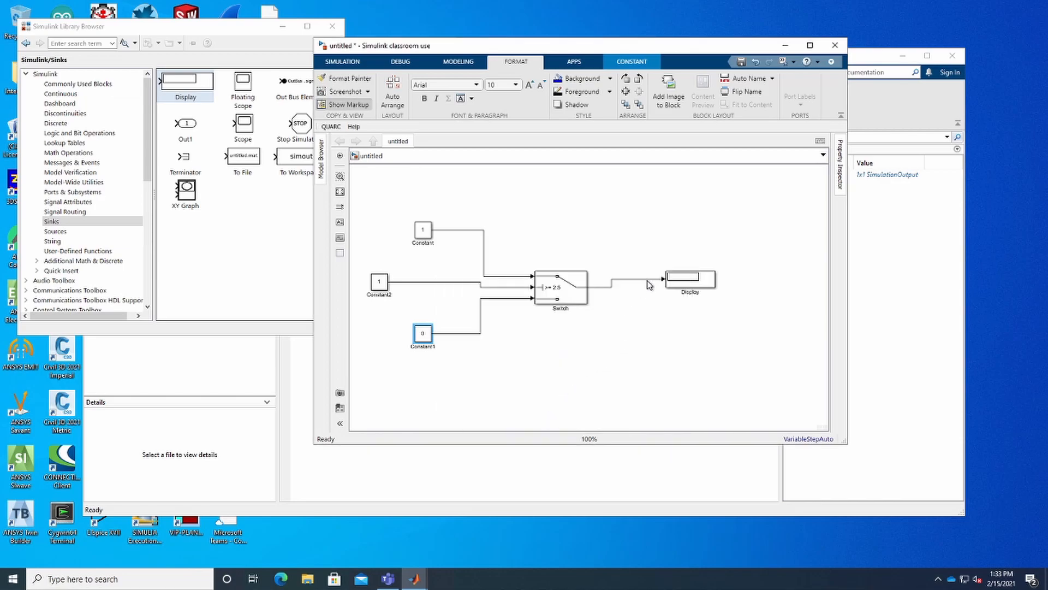
- Run the simulation to see the Switch output on the Display
click(557, 358)
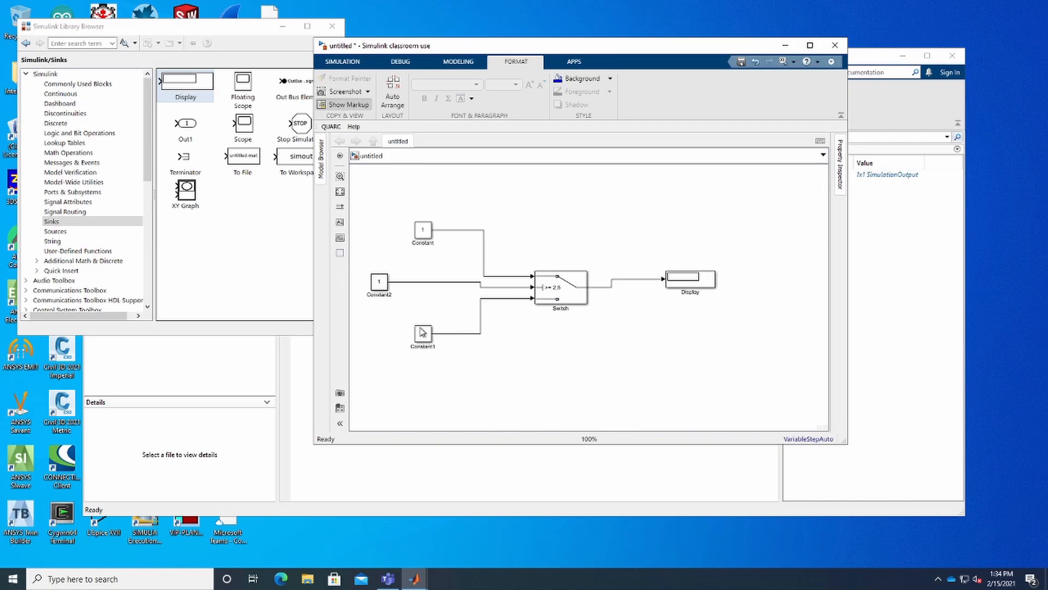
click(682, 285)
click(375, 284)
click(671, 280)
click(343, 64)
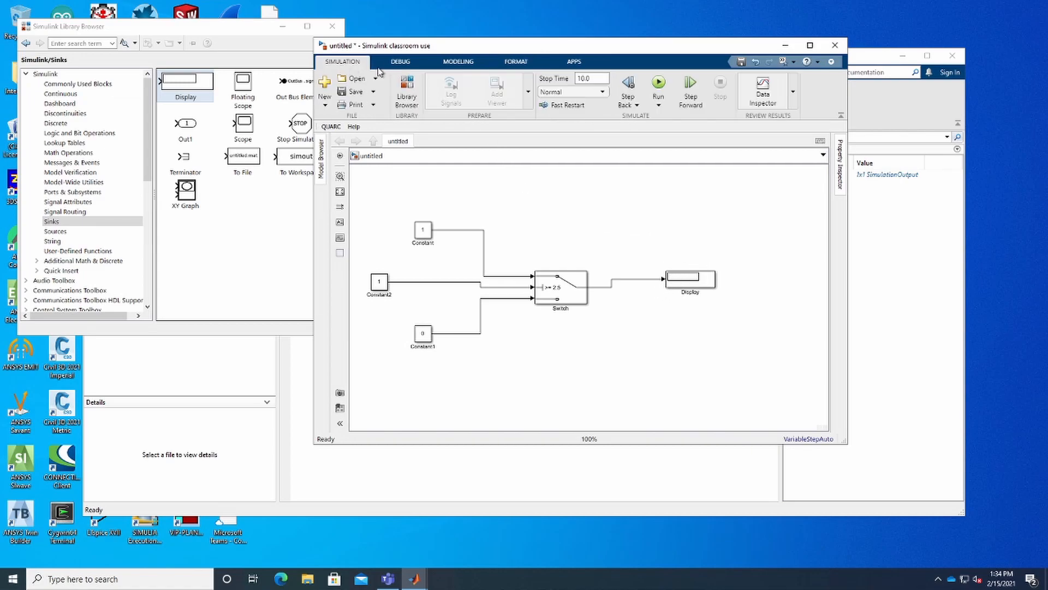
click(660, 87)
click(565, 294)
click(385, 285)
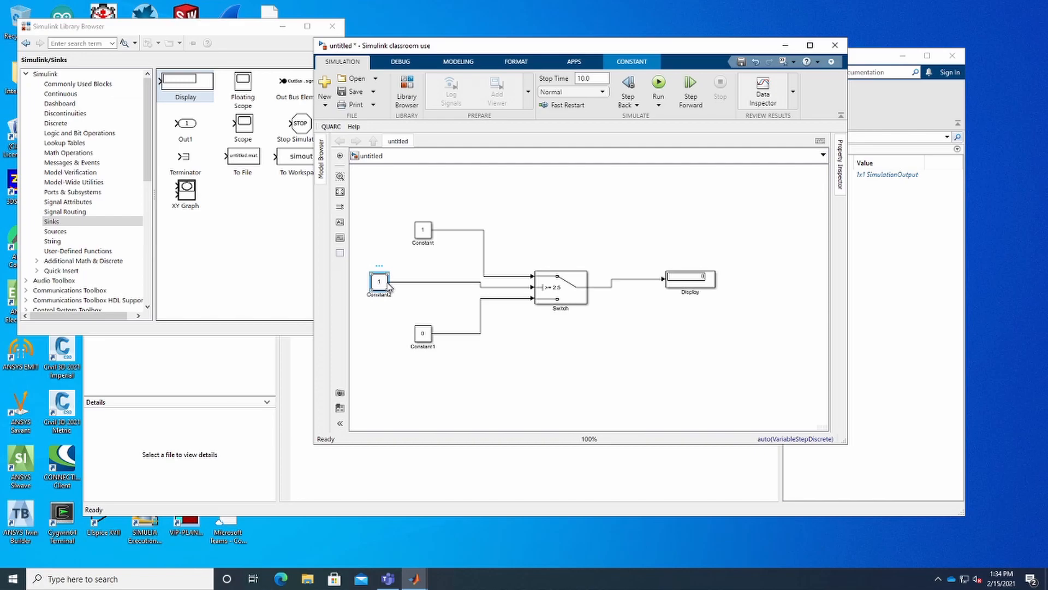
key(Delete)
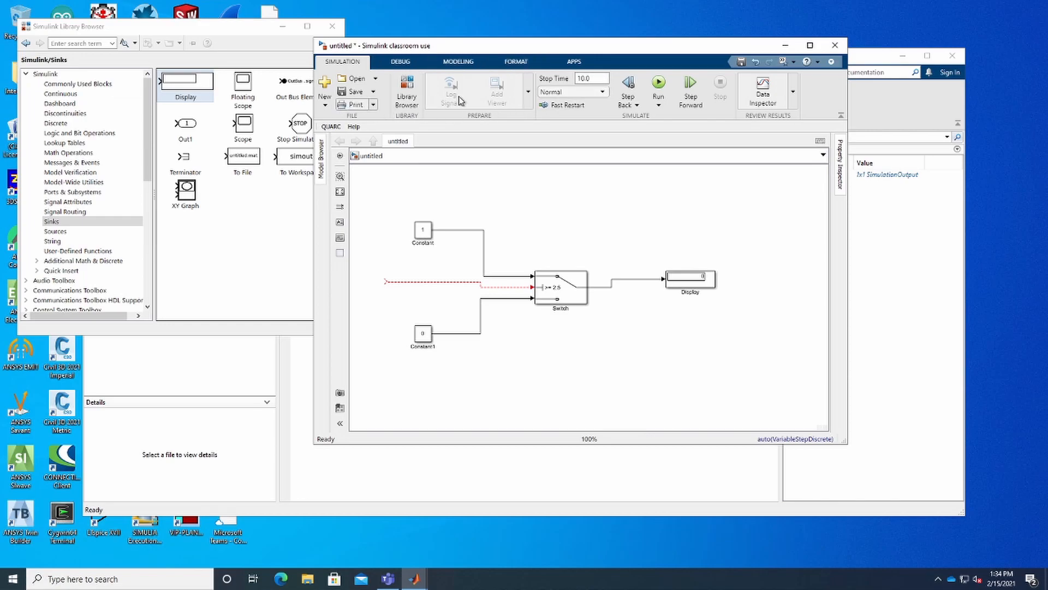
right_click(382, 282)
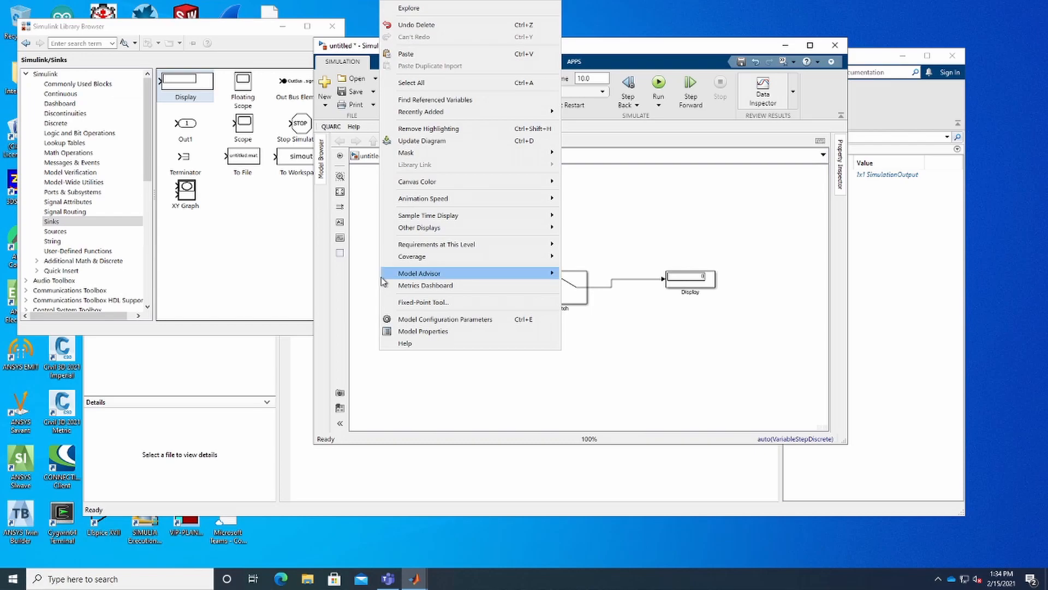
click(457, 25)
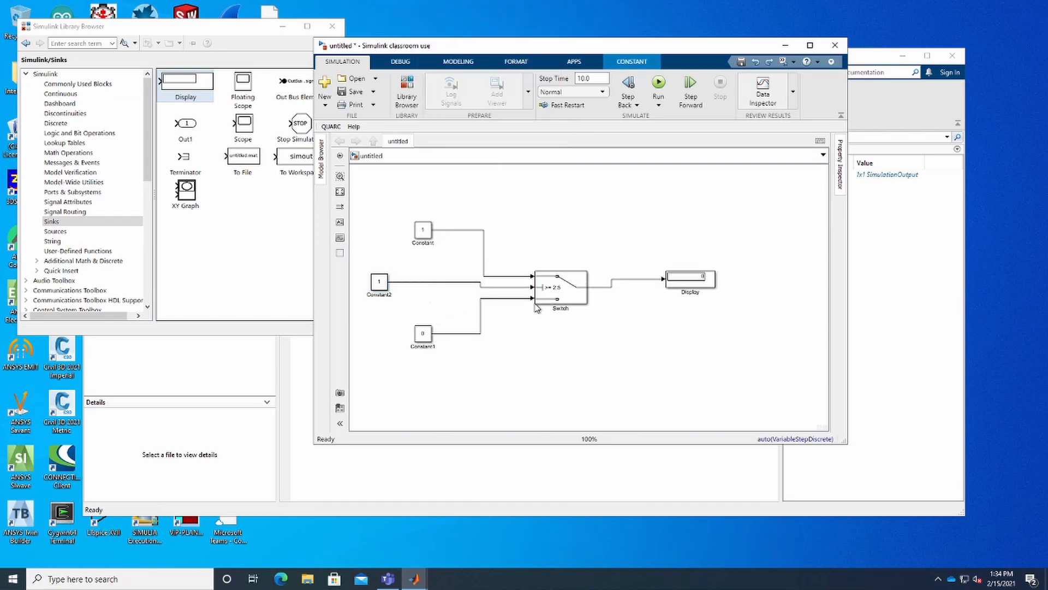
- Set the middle Constant2 block's value to 0 and run the simulation again
double_click(379, 283)
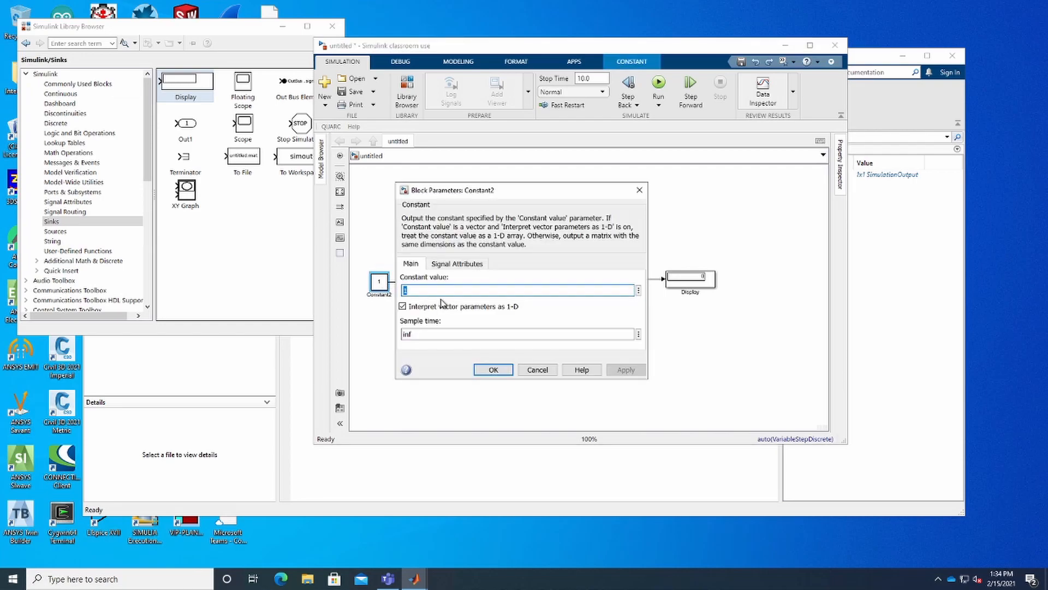
text(0)
click(495, 370)
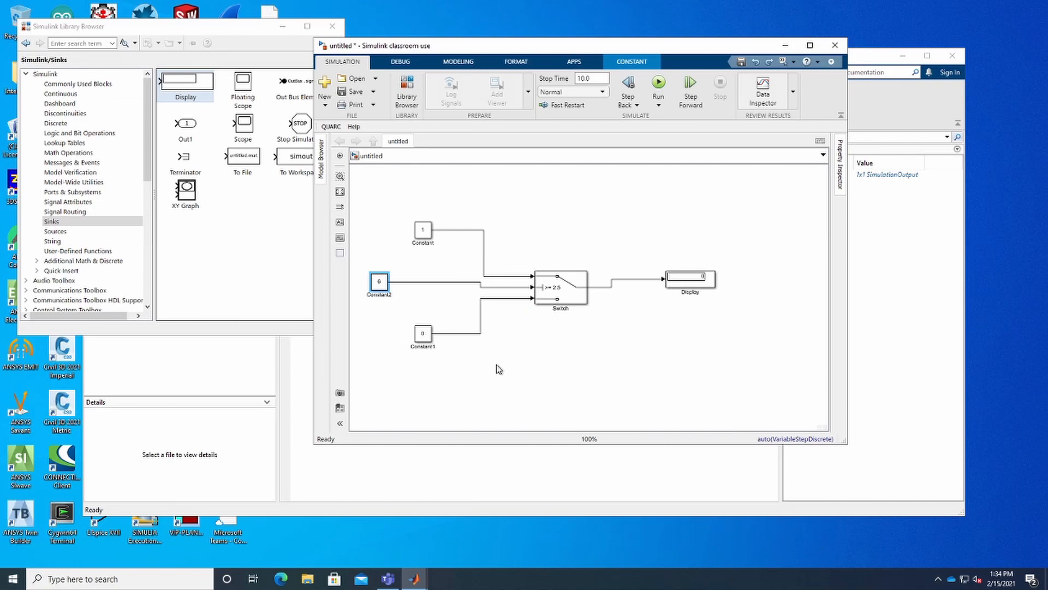
click(536, 352)
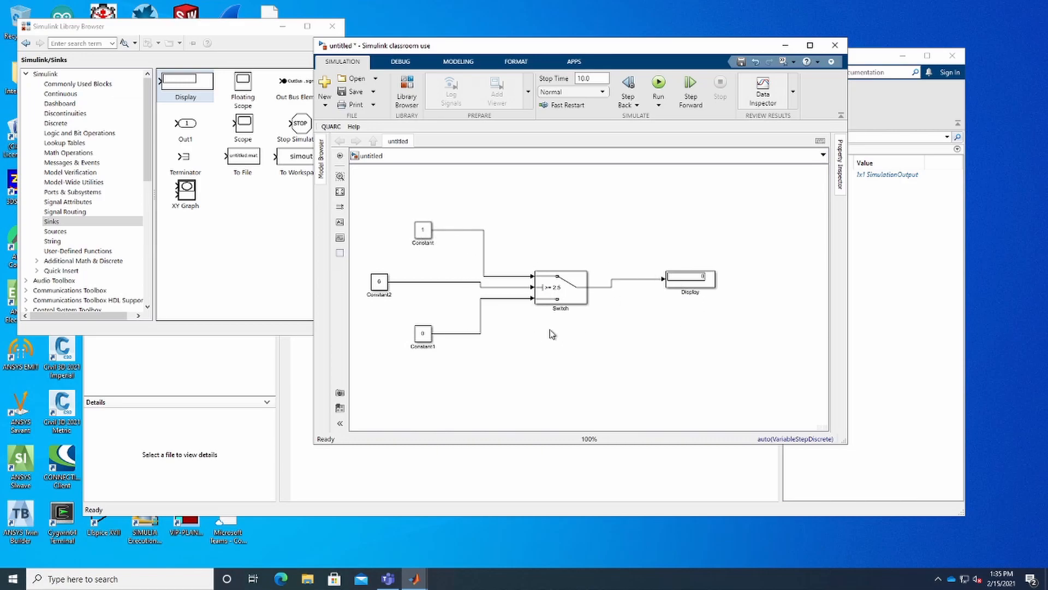
click(658, 83)
mouse_move(672, 5)
click(633, 6)
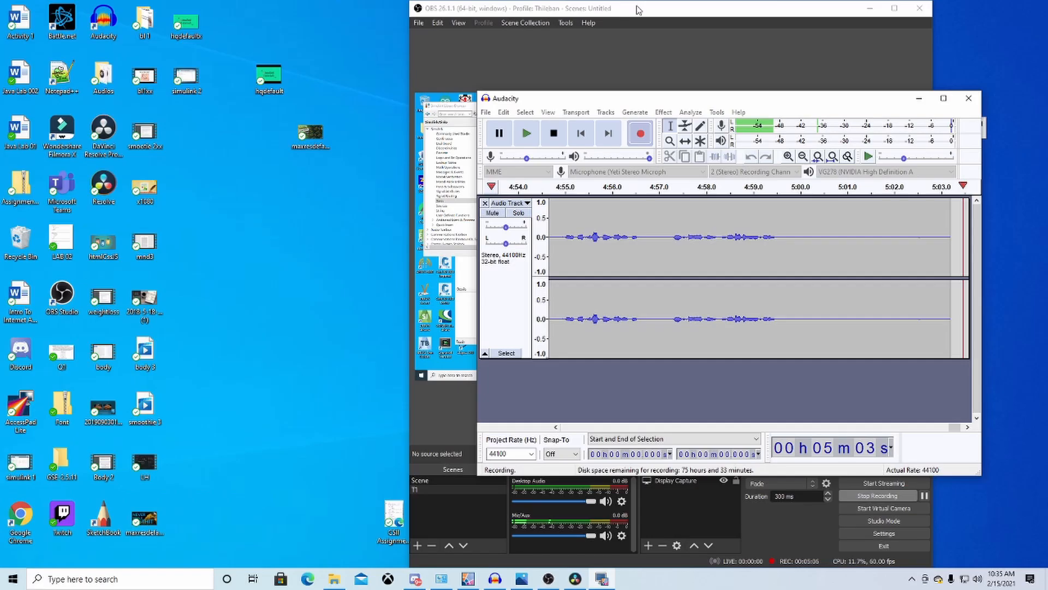